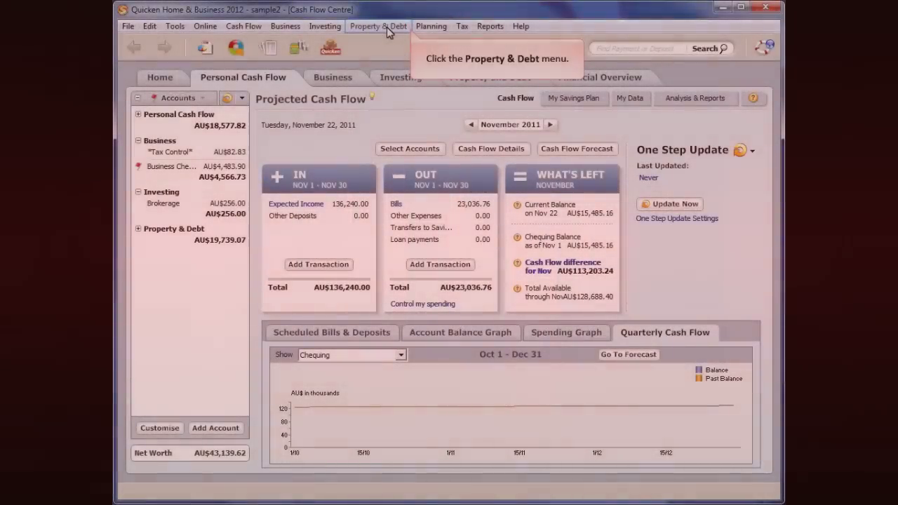
Step: Open Quicken Home Inventory Manager and add a Lounge item in the Family Room, category Furnishings, purchase price $4,000.00, resale value $3,000.00
{"action": "left_click", "coordinate": [387, 27]}
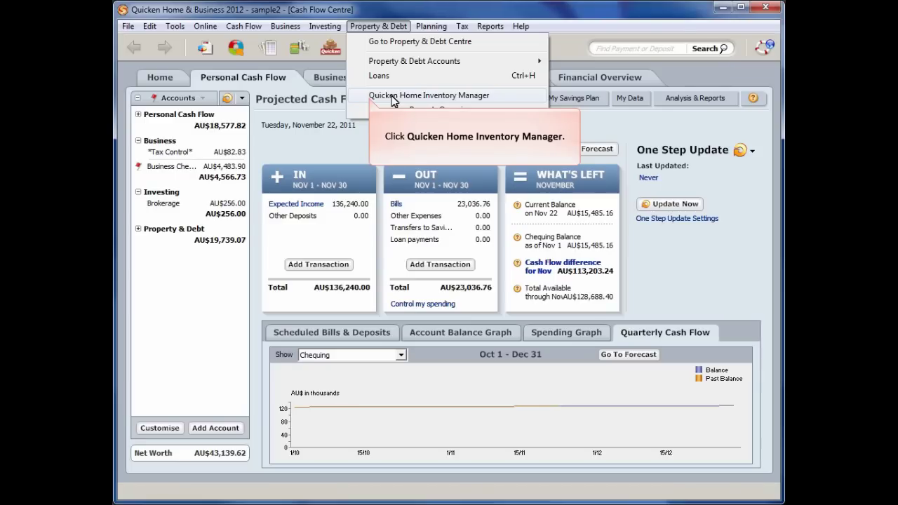
{"action": "left_click", "coordinate": [414, 96]}
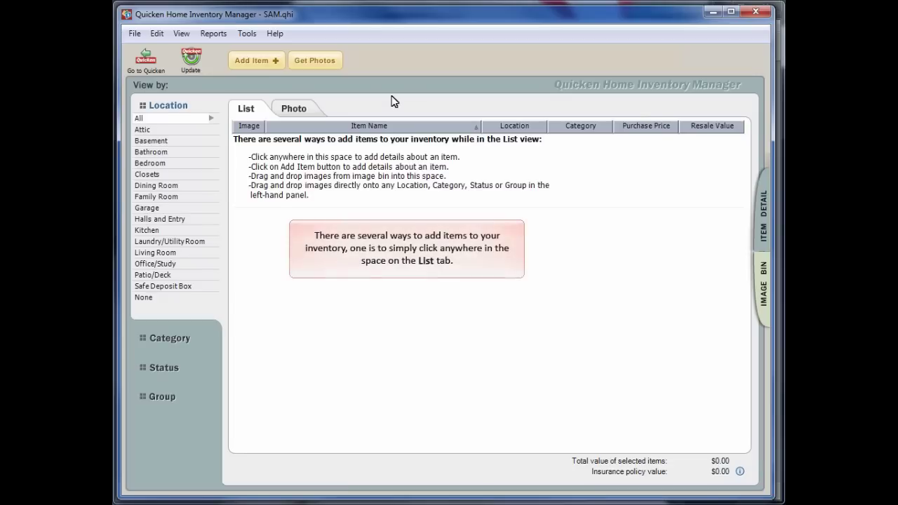
{"action": "left_click", "coordinate": [267, 149]}
{"action": "type", "text": "Loung"}
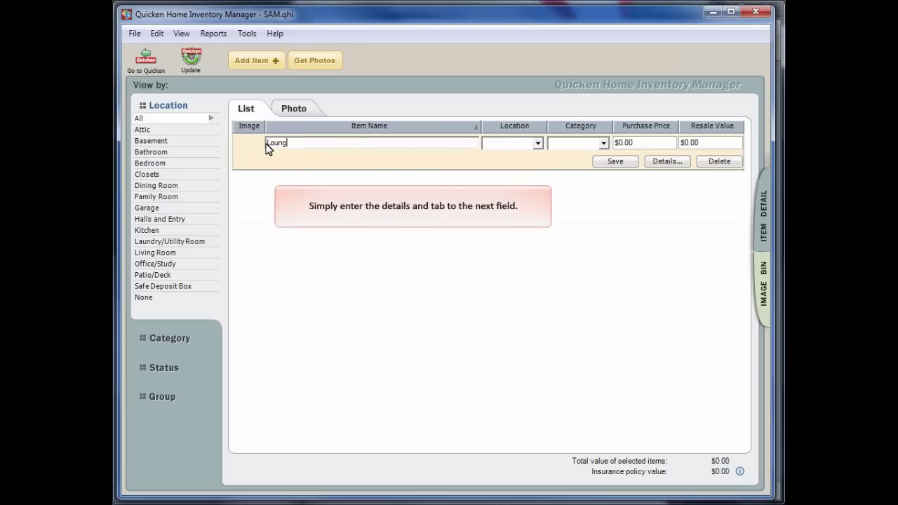
{"action": "type", "text": "e"}
{"action": "key", "text": "Tab"}
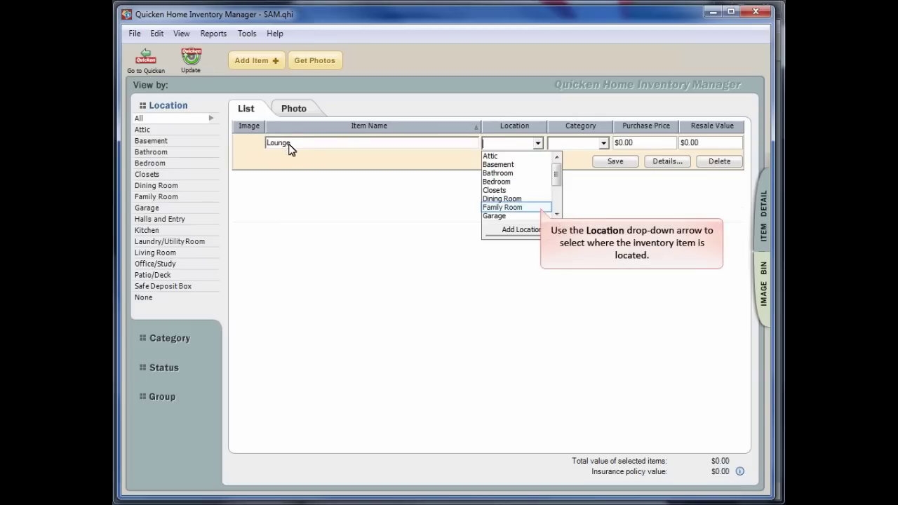
{"action": "key", "text": "Tab"}
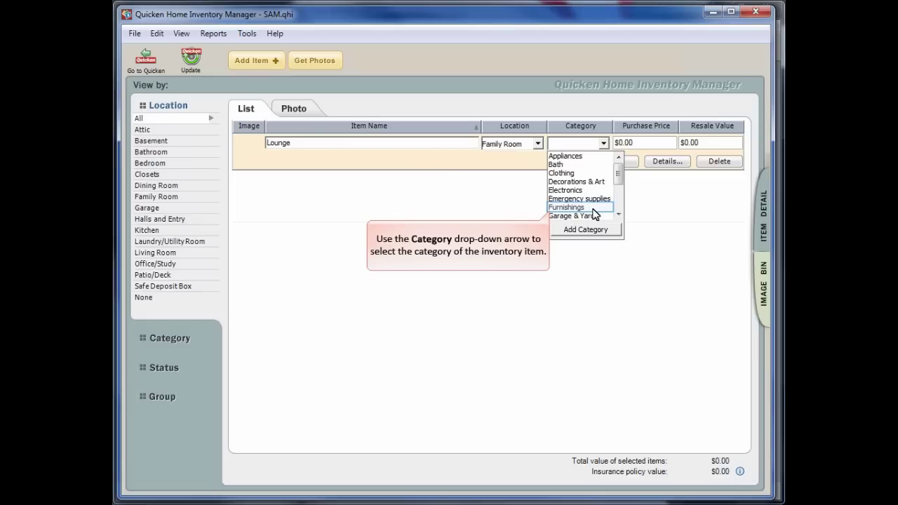
{"action": "left_click", "coordinate": [594, 207]}
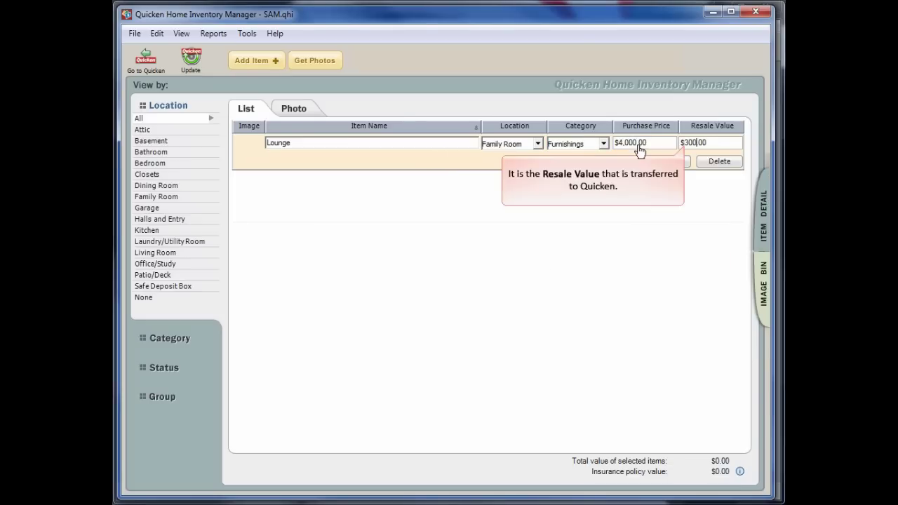
{"action": "type", "text": "0"}
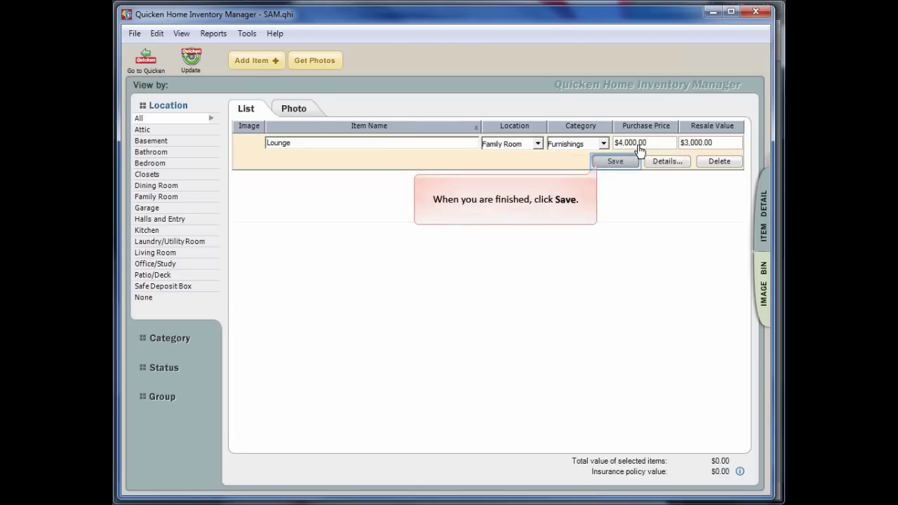
{"action": "left_click", "coordinate": [613, 161]}
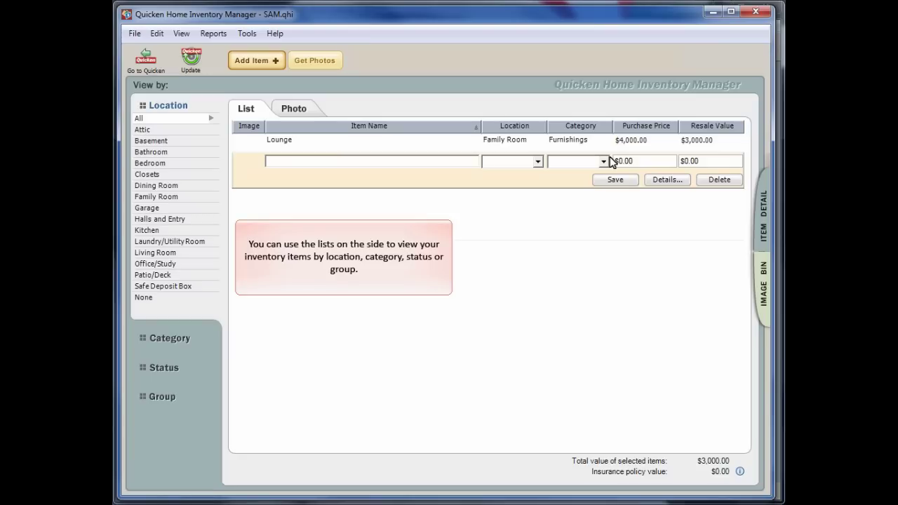
Step: View the inventory by the Family Room location, by the Furnishings category and by status
{"action": "left_click", "coordinate": [148, 198]}
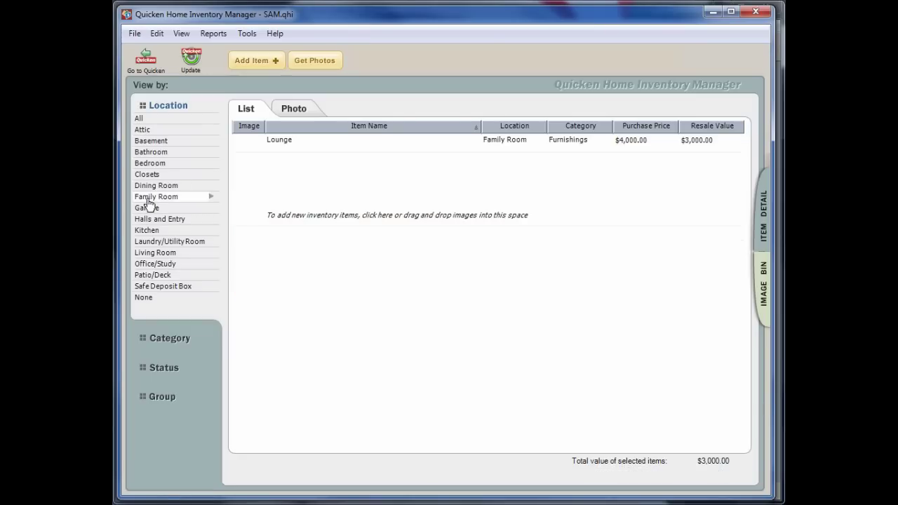
{"action": "left_click", "coordinate": [167, 339]}
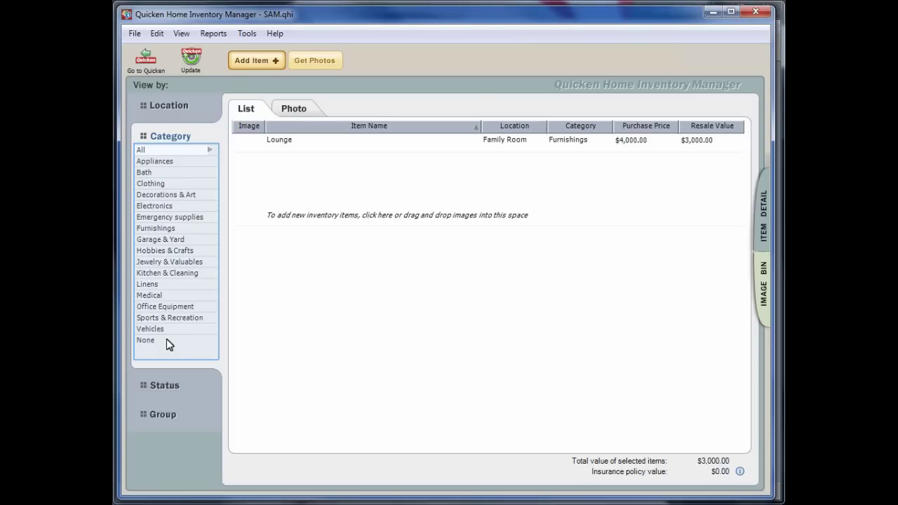
{"action": "left_click", "coordinate": [160, 229]}
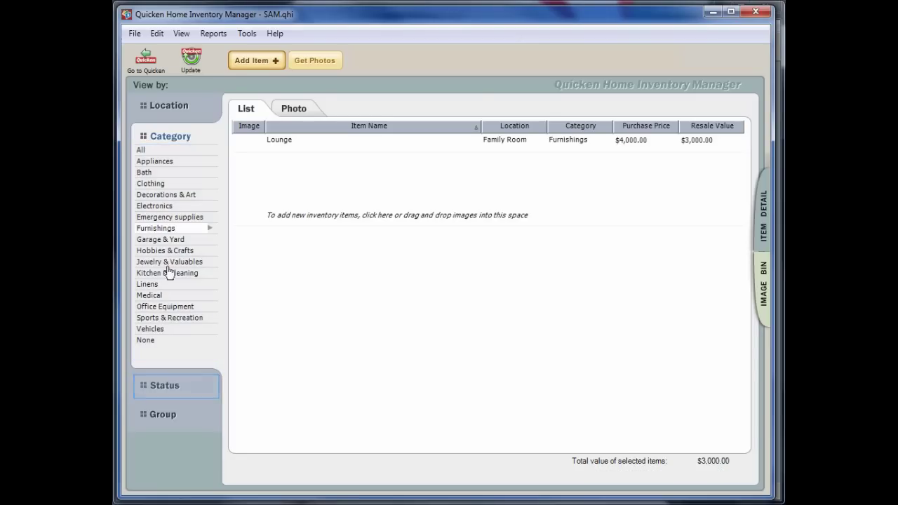
{"action": "left_click", "coordinate": [173, 391]}
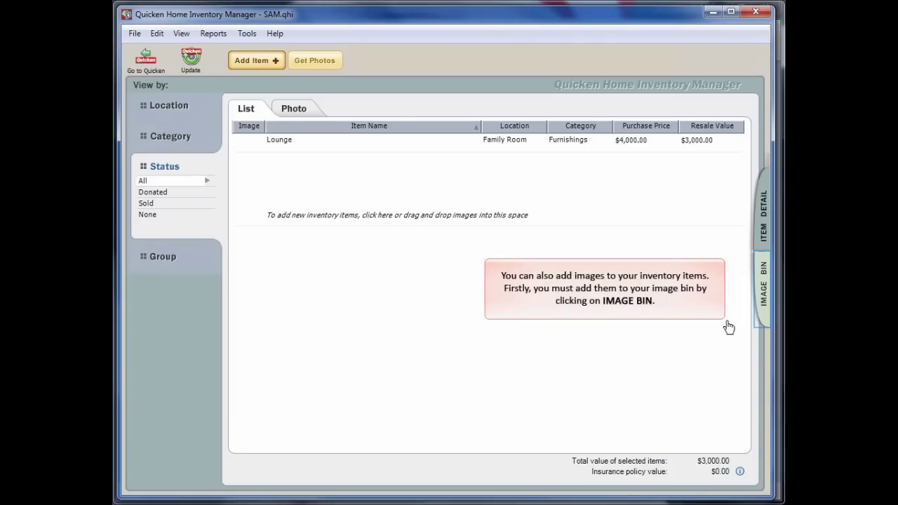
Step: Import the photo GavsNewBike.jpg from the Pictures library into the image bin
{"action": "left_click", "coordinate": [764, 280]}
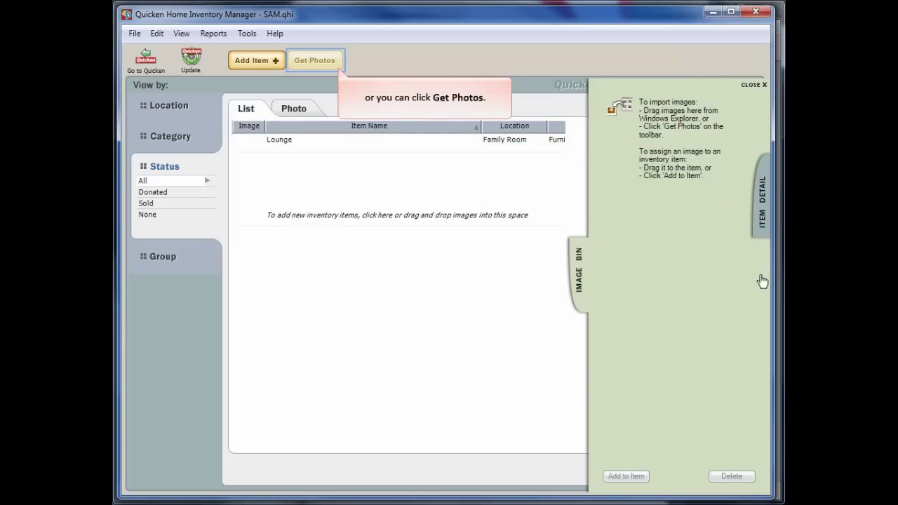
{"action": "left_click", "coordinate": [316, 61]}
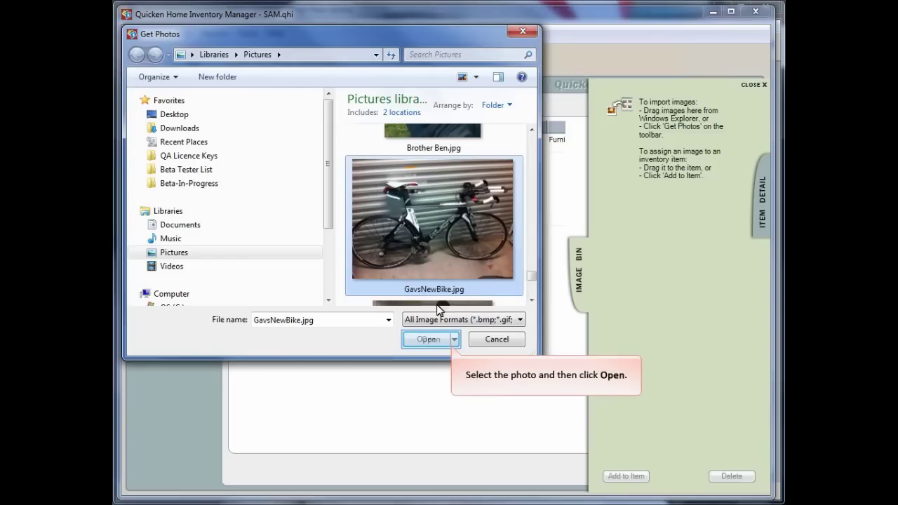
{"action": "left_click", "coordinate": [428, 340]}
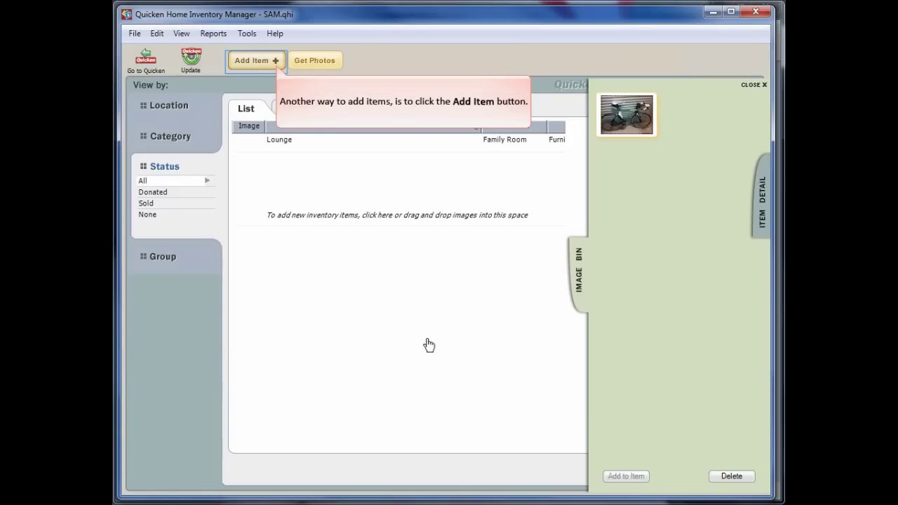
Step: Add a Bike item in the Garage, category Hobbies & Crafts, with purchase price and resale value both $5,000.00, and save it
{"action": "left_click", "coordinate": [257, 61]}
{"action": "type", "text": "Bi"}
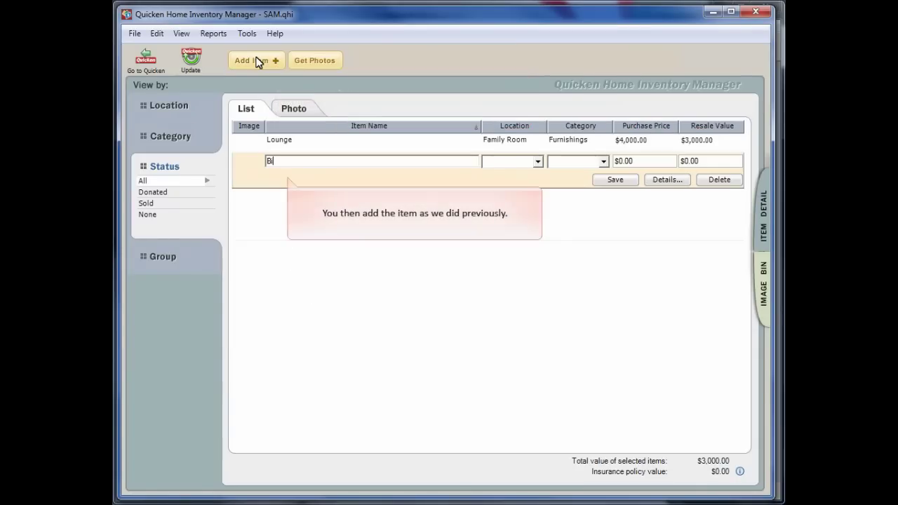
{"action": "type", "text": "ke"}
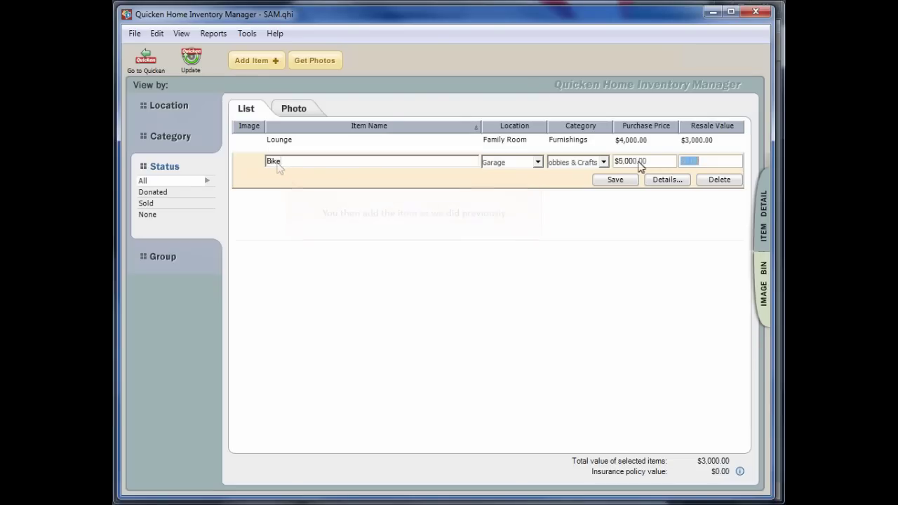
{"action": "type", "text": "$5,000.00"}
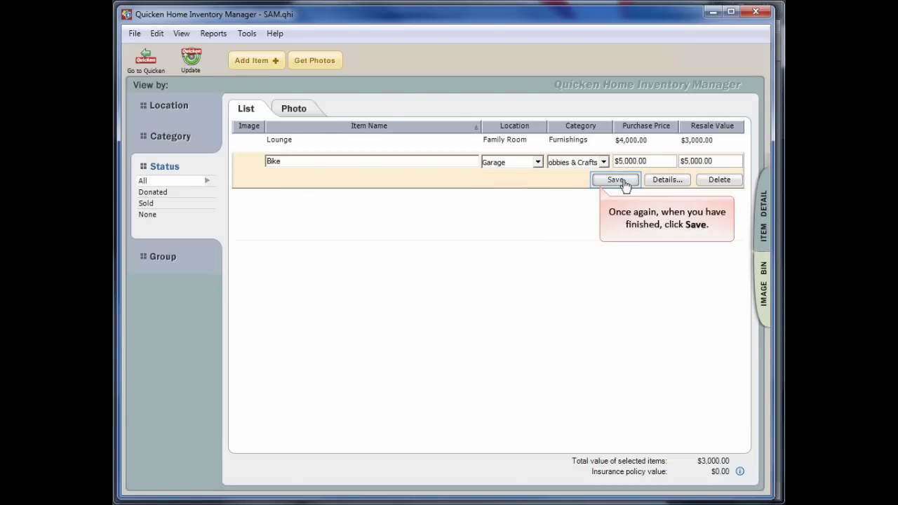
{"action": "left_click", "coordinate": [615, 179]}
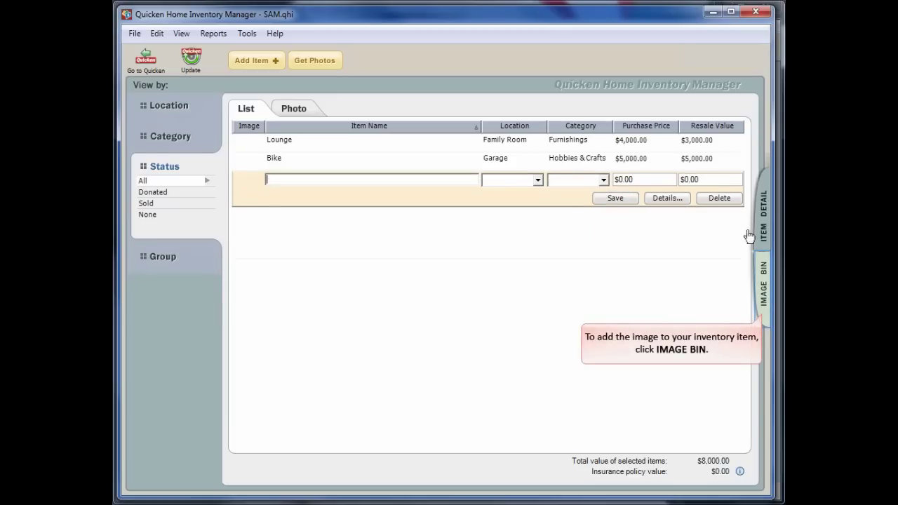
Step: Assign the bike photo from the image bin to the Bike item and filter the inventory by the Garage location
{"action": "left_click", "coordinate": [760, 283]}
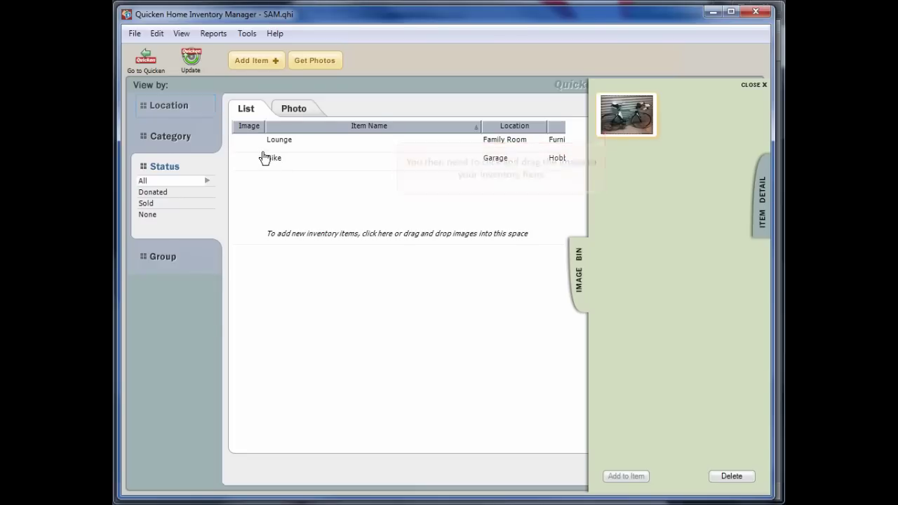
{"action": "left_click_drag", "start_coordinate": [264, 158], "coordinate": [261, 156]}
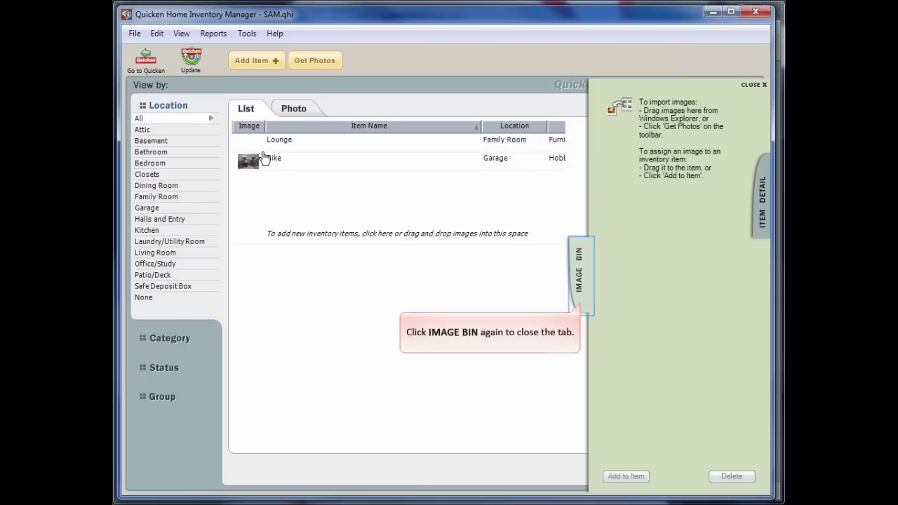
{"action": "left_click", "coordinate": [579, 275]}
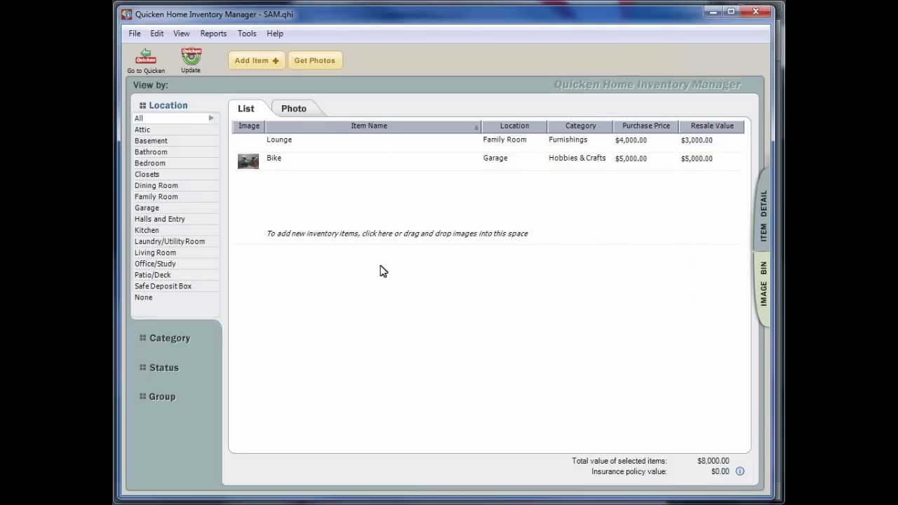
{"action": "left_click", "coordinate": [145, 210]}
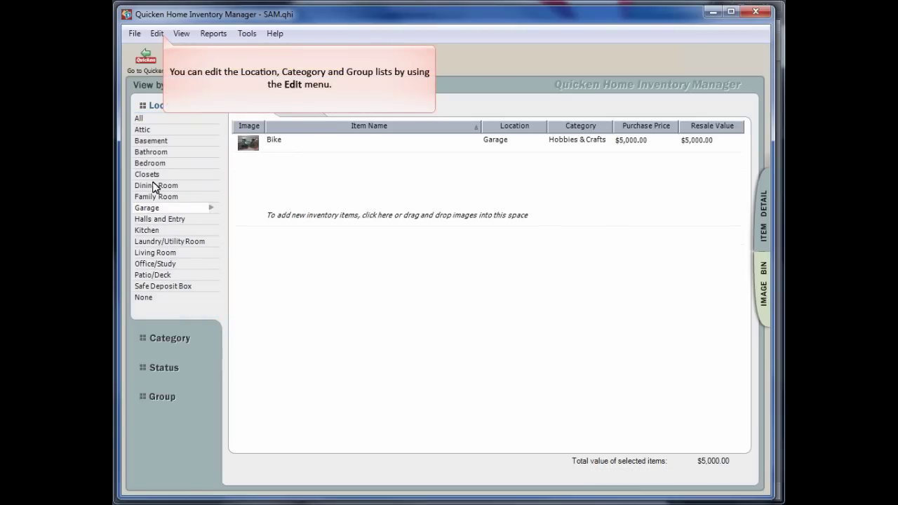
Step: Add a new location named Office to the Location List and close the Group List
{"action": "left_click", "coordinate": [156, 34]}
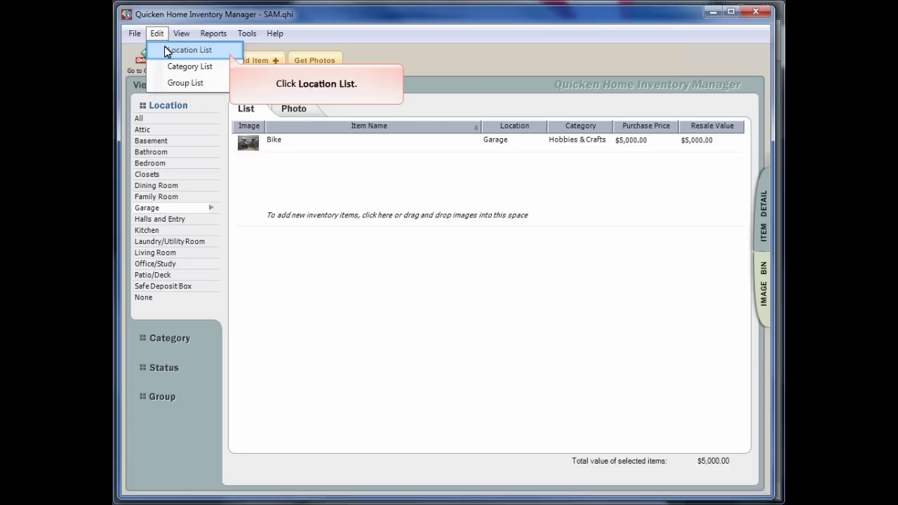
{"action": "left_click", "coordinate": [165, 50]}
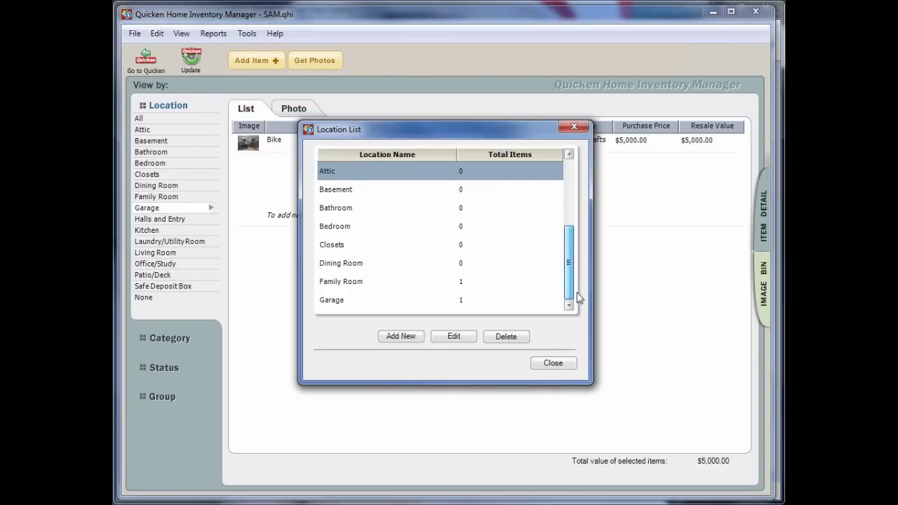
{"action": "scroll", "coordinate": [579, 298], "scroll_direction": "down", "scroll_amount": 3}
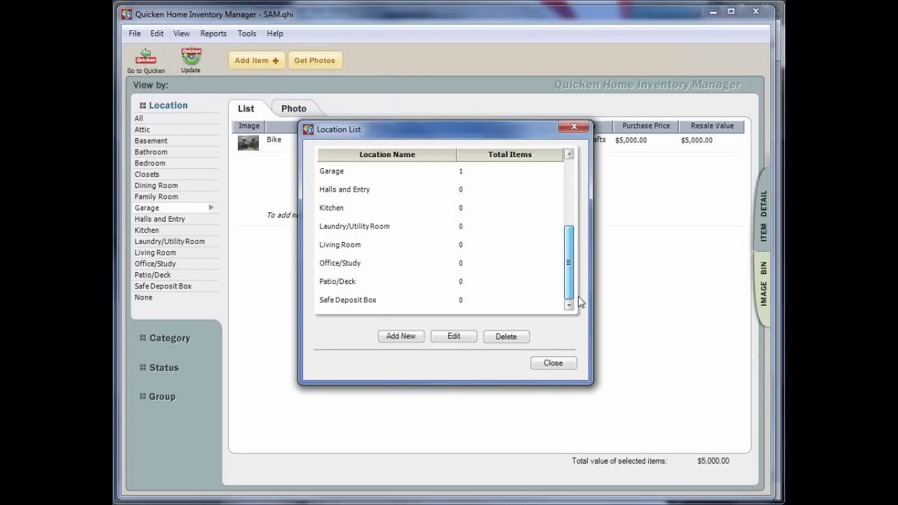
{"action": "left_click", "coordinate": [401, 337]}
{"action": "type", "text": "Office"}
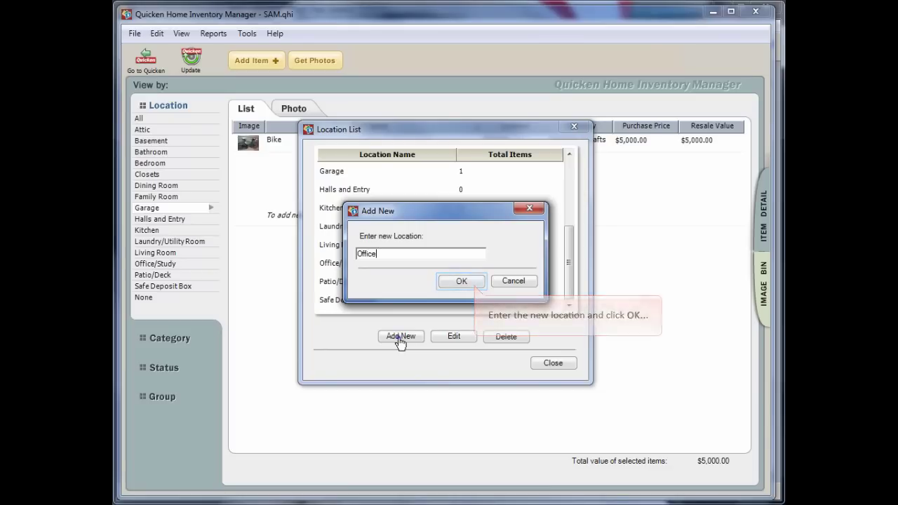
{"action": "key", "text": "Return"}
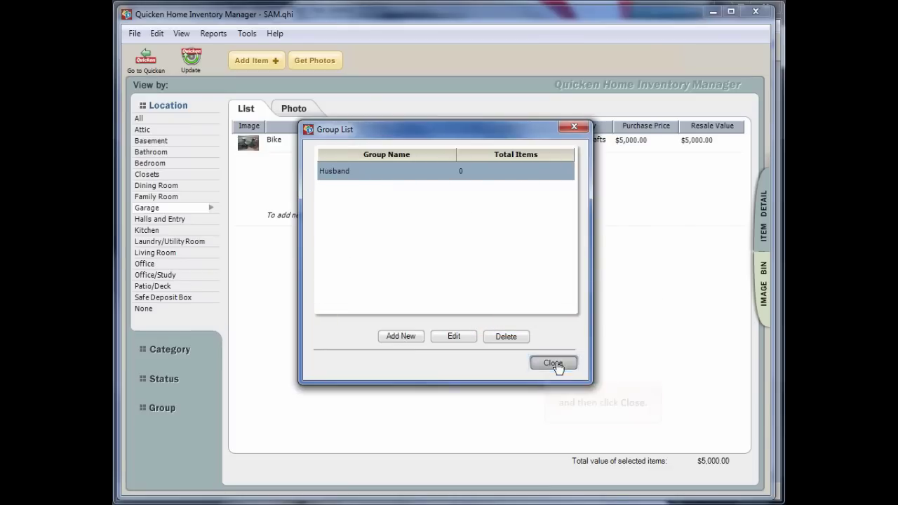
{"action": "left_click", "coordinate": [553, 363]}
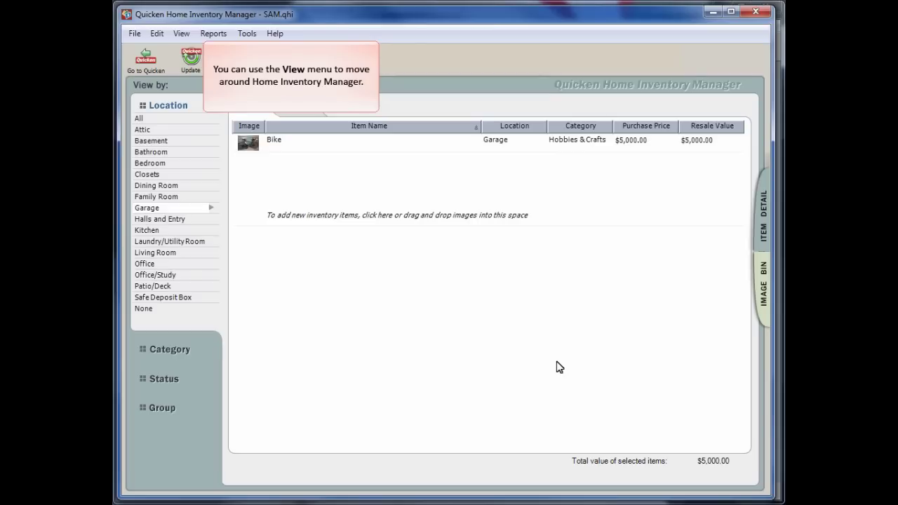
Step: View the Garage items as photos and return to the list view
{"action": "left_click", "coordinate": [188, 33]}
{"action": "left_click", "coordinate": [197, 64]}
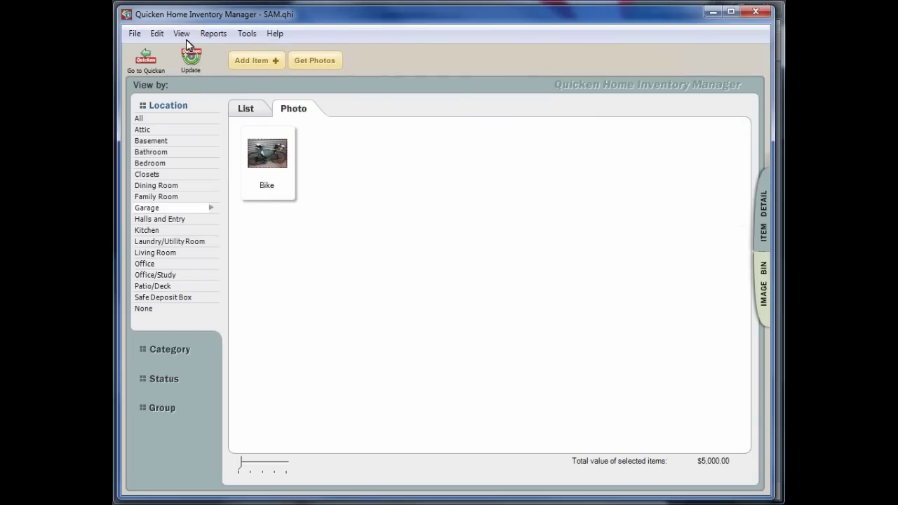
{"action": "left_click", "coordinate": [186, 33]}
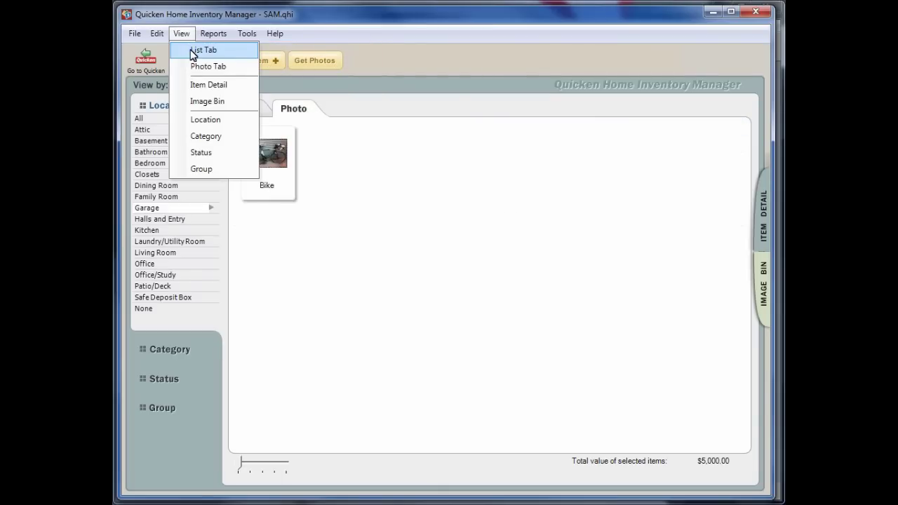
{"action": "left_click", "coordinate": [193, 50]}
Step: Update the Bike item's details with serial number 56231254, condition Excellent, group Husband and insurance policy Special Rider, and save them
{"action": "left_click", "coordinate": [182, 35]}
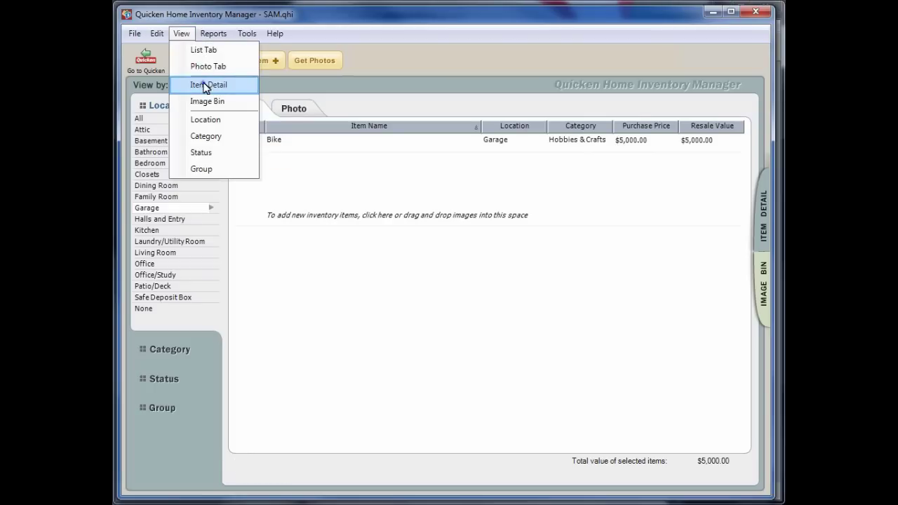
{"action": "left_click", "coordinate": [205, 85]}
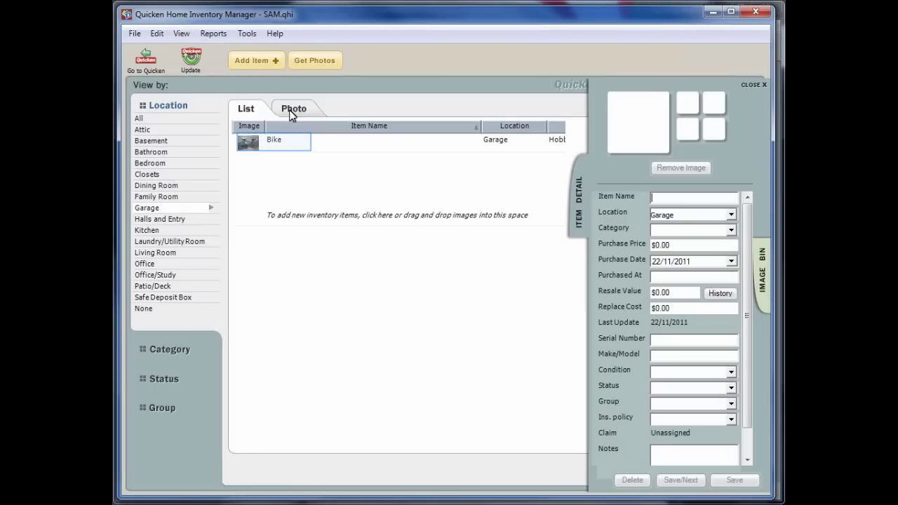
{"action": "left_click", "coordinate": [300, 145]}
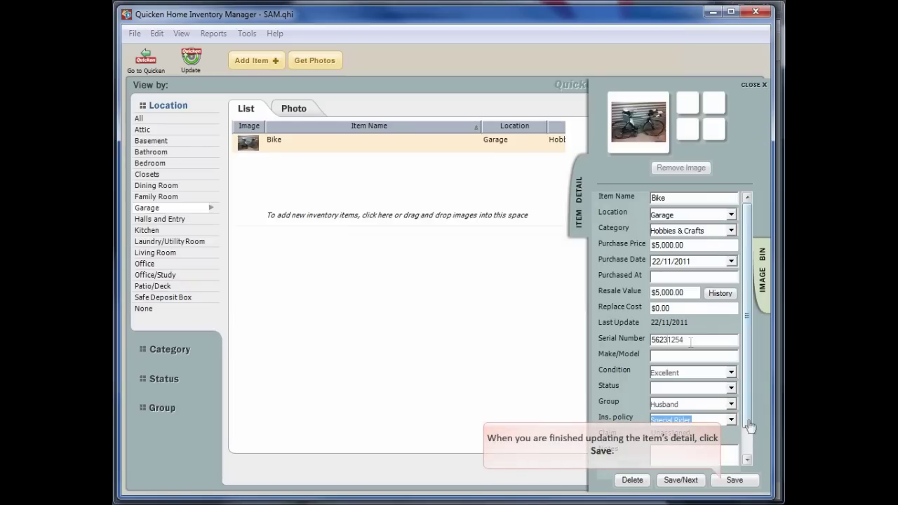
{"action": "left_click", "coordinate": [734, 480]}
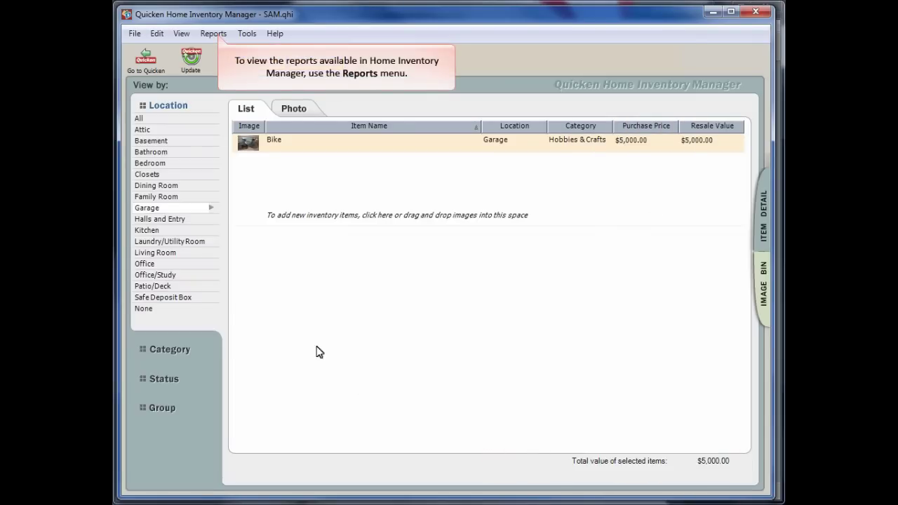
Step: Review the Inventory Value Summary report for the inventory items and close it
{"action": "left_click", "coordinate": [208, 33]}
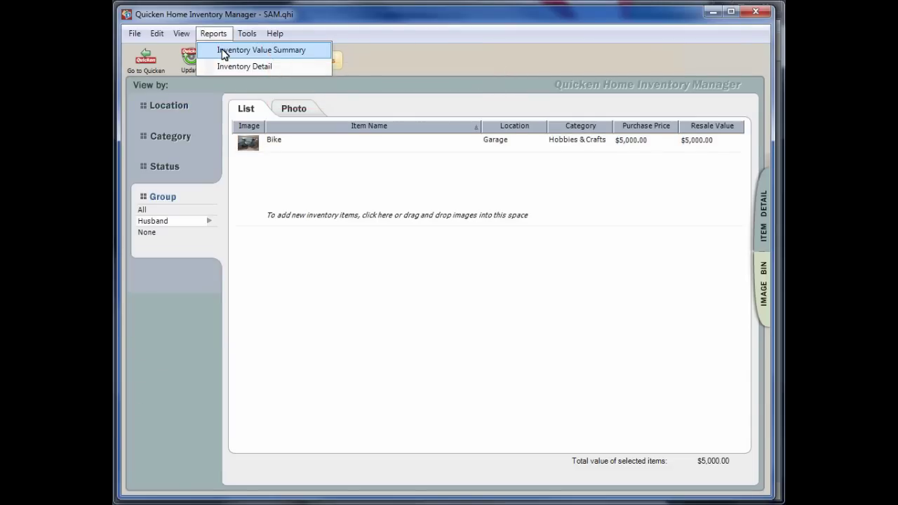
{"action": "left_click", "coordinate": [223, 50]}
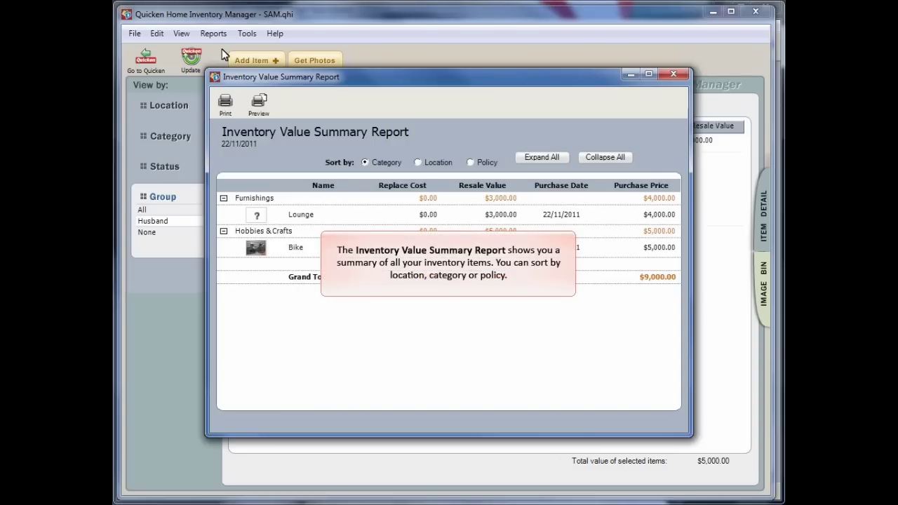
{"action": "left_click", "coordinate": [673, 73]}
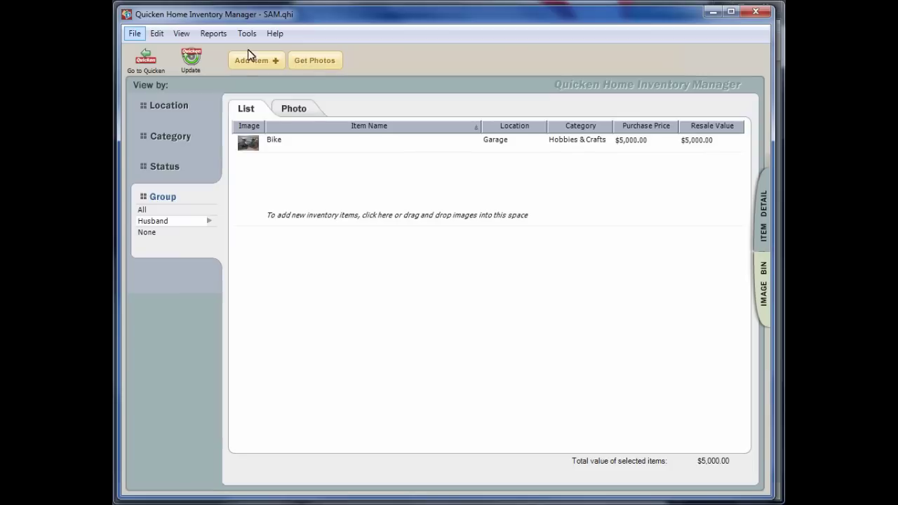
Step: Review the Inventory Detail report down to the Bike item's details and close it
{"action": "left_click", "coordinate": [218, 34]}
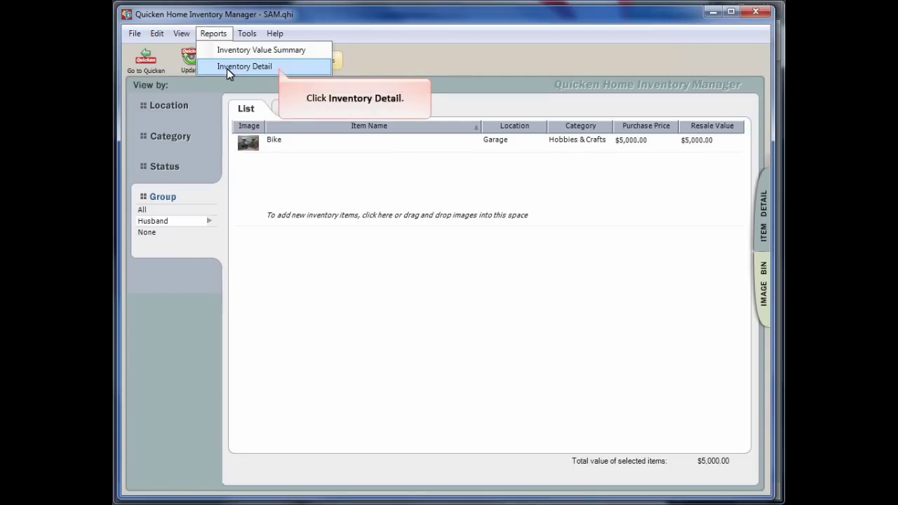
{"action": "left_click", "coordinate": [226, 68]}
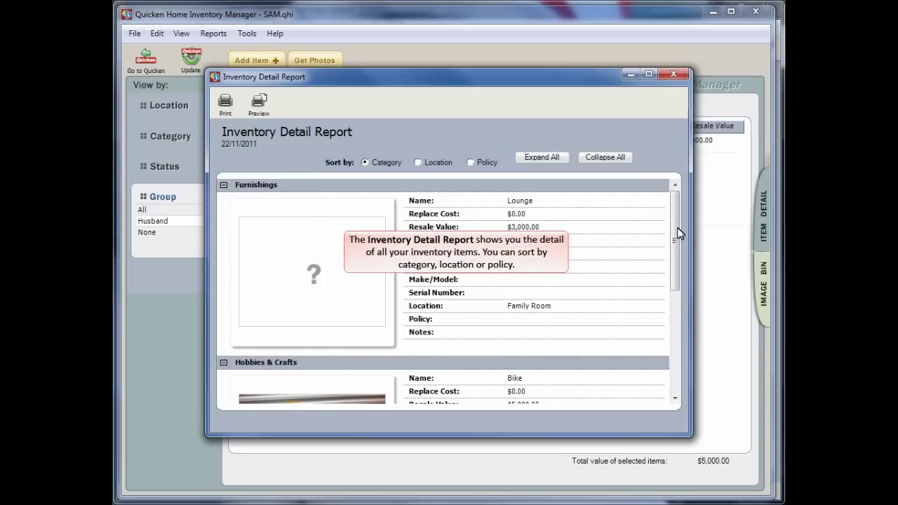
{"action": "left_click_drag", "start_coordinate": [677, 237], "coordinate": [681, 336]}
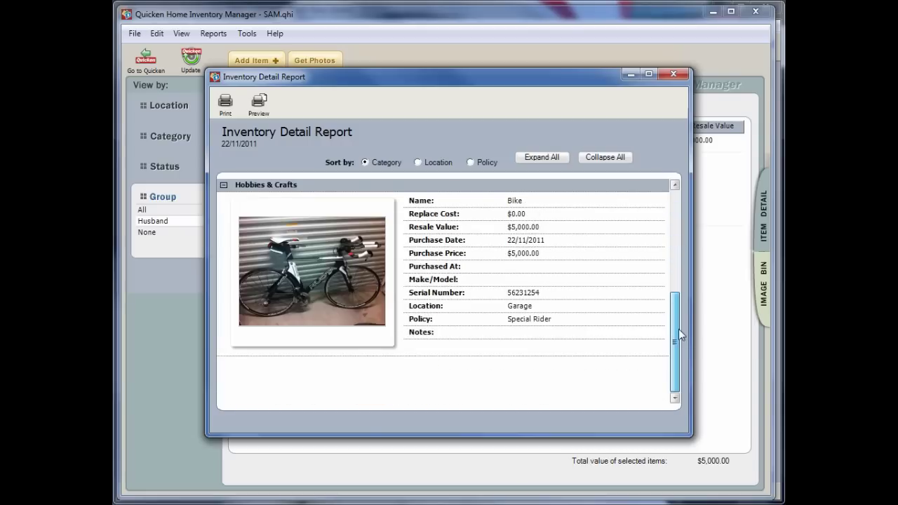
{"action": "left_click", "coordinate": [675, 77]}
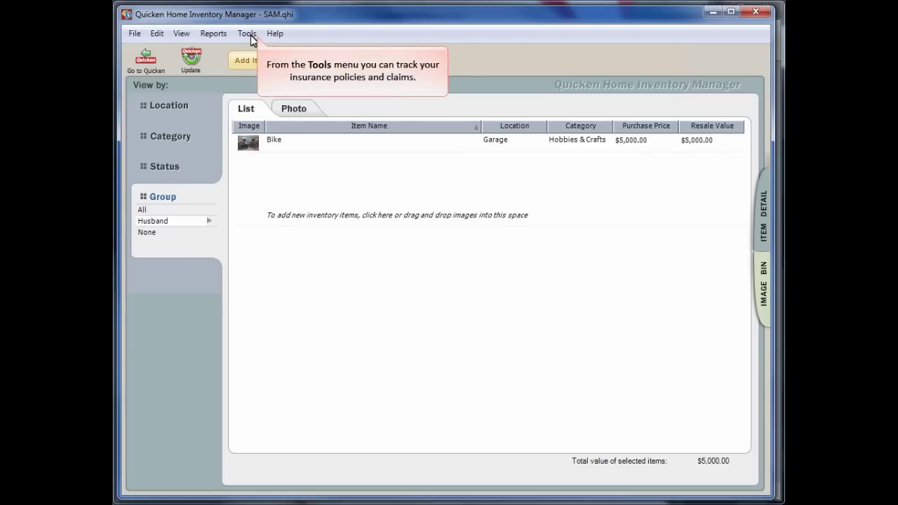
Step: Update the Homeowner/Renter insurance policy with company Allianz, its policy number and coverage of $1,000,000.00, and close the policy list
{"action": "left_click", "coordinate": [250, 35]}
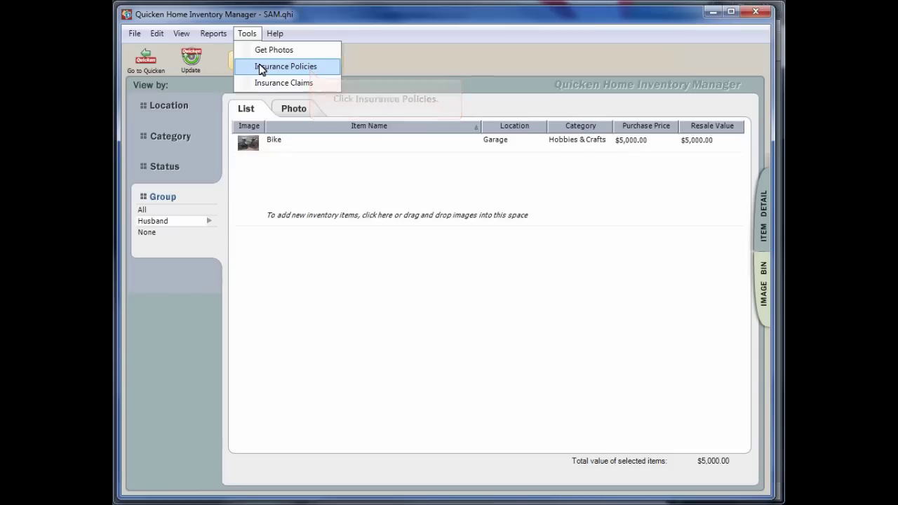
{"action": "left_click", "coordinate": [259, 65]}
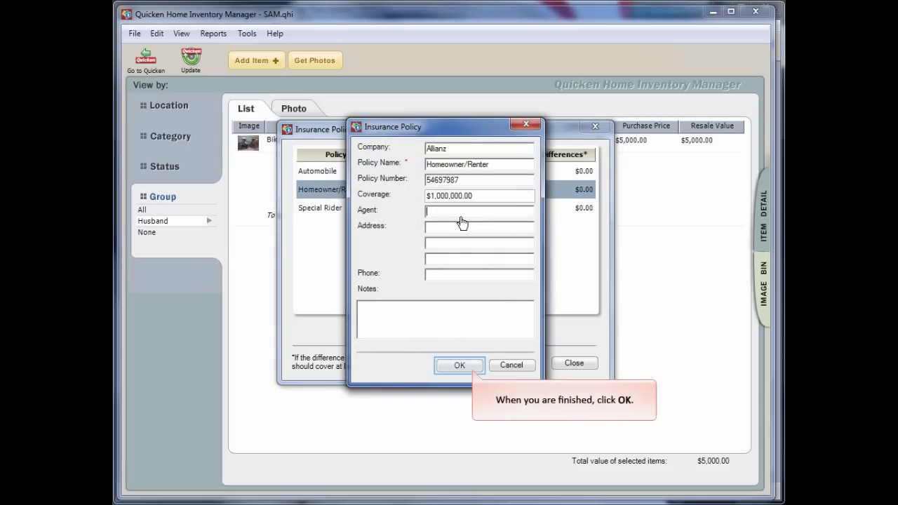
{"action": "left_click", "coordinate": [459, 365]}
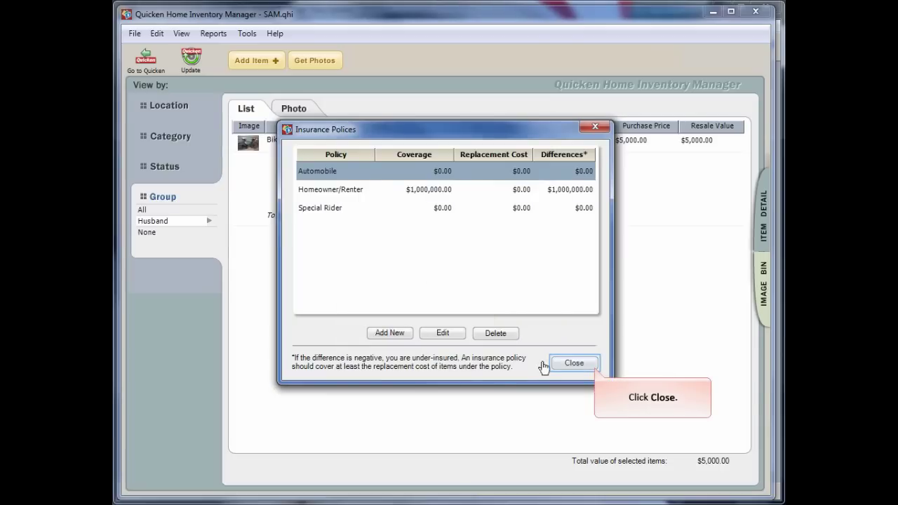
{"action": "left_click", "coordinate": [573, 364]}
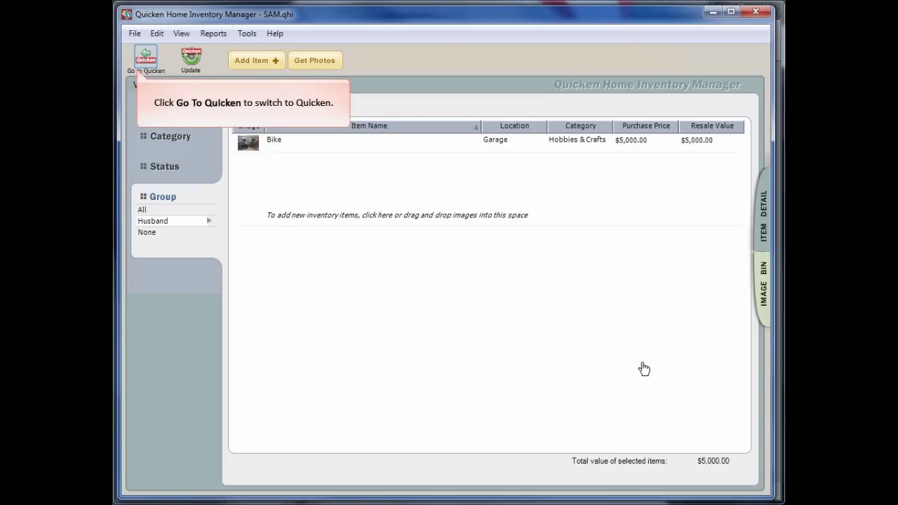
Step: Switch to Quicken Home & Business and return to Quicken Home Inventory Manager
{"action": "left_click", "coordinate": [145, 60]}
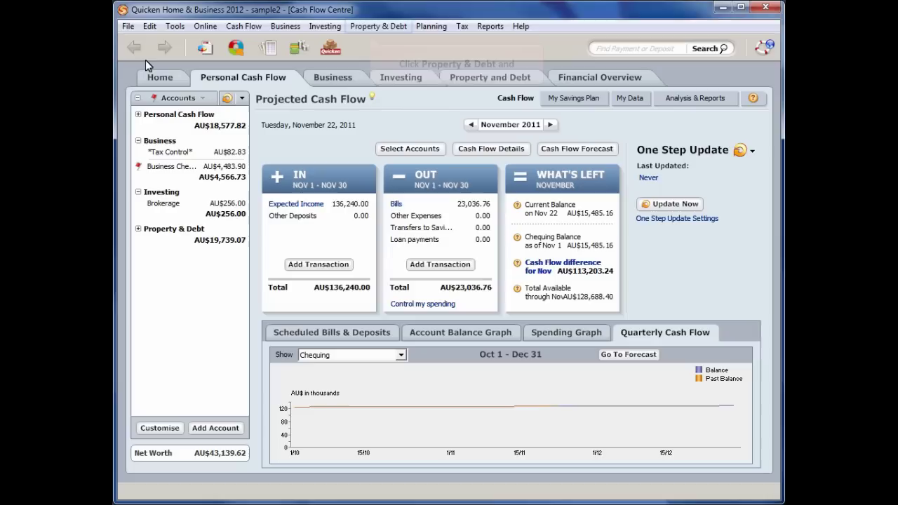
{"action": "left_click", "coordinate": [364, 26]}
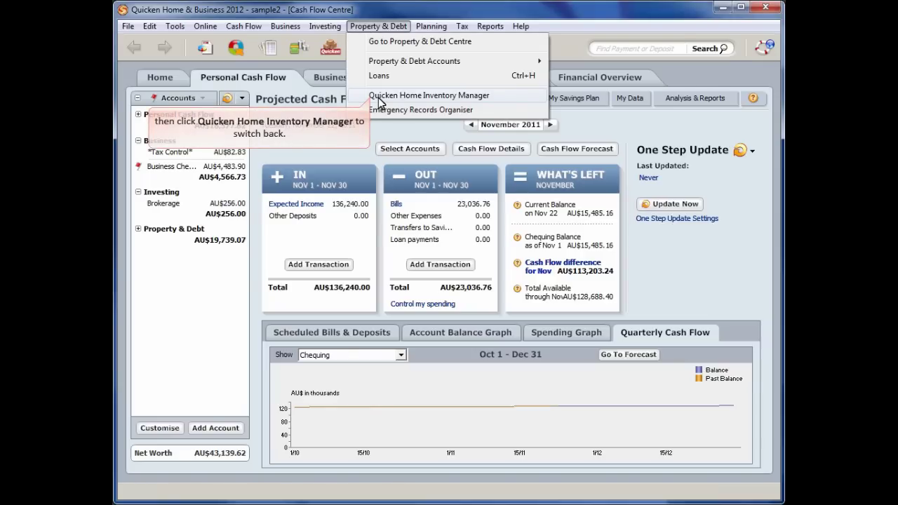
{"action": "left_click", "coordinate": [379, 102]}
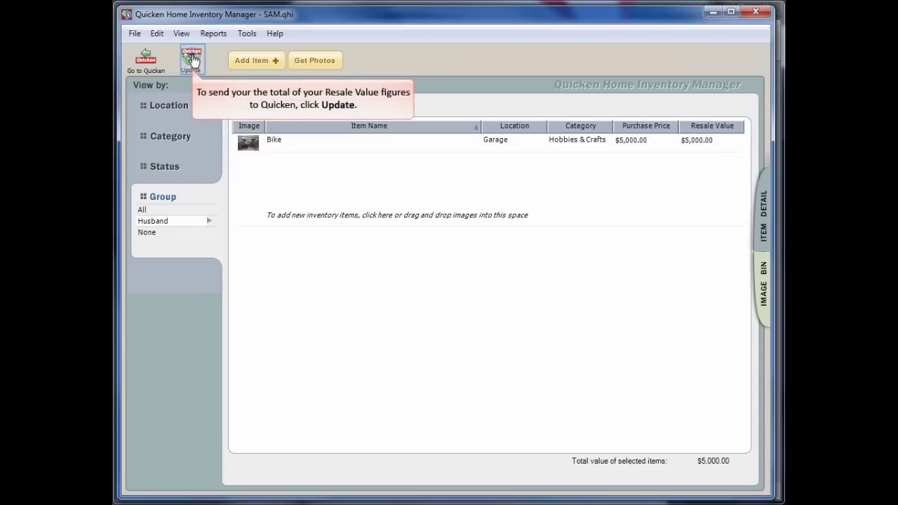
Step: Send the inventory data to the Home Inventory account in sample2.QDF and show the Property & Debt accounts in Quicken Home & Business
{"action": "left_click", "coordinate": [193, 61]}
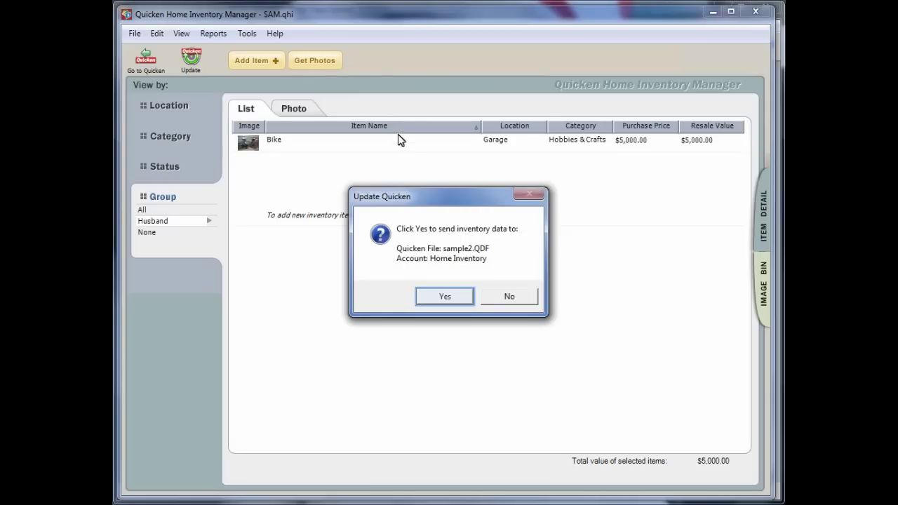
{"action": "left_click", "coordinate": [444, 298]}
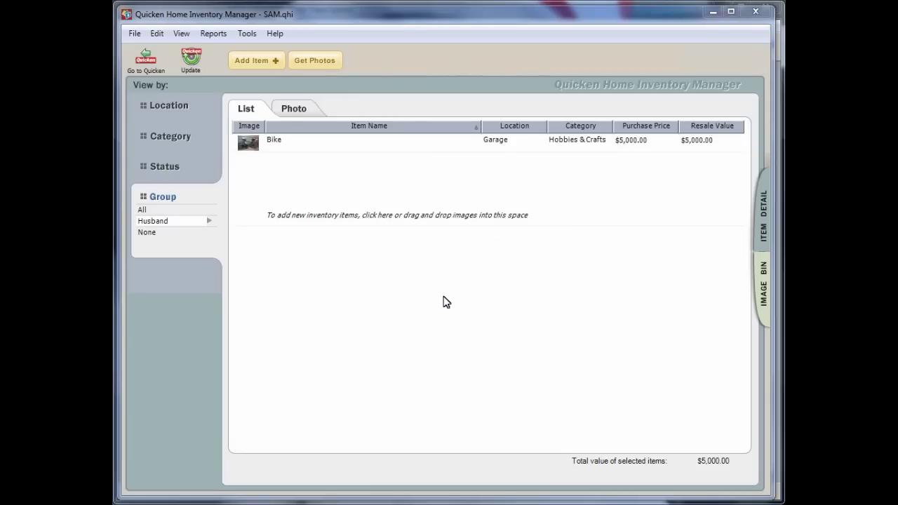
{"action": "left_click", "coordinate": [146, 60]}
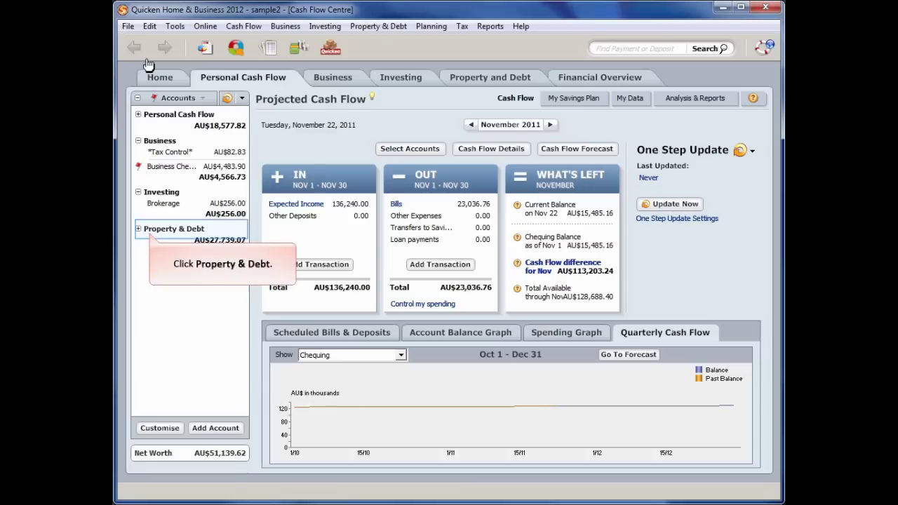
{"action": "left_click", "coordinate": [187, 234]}
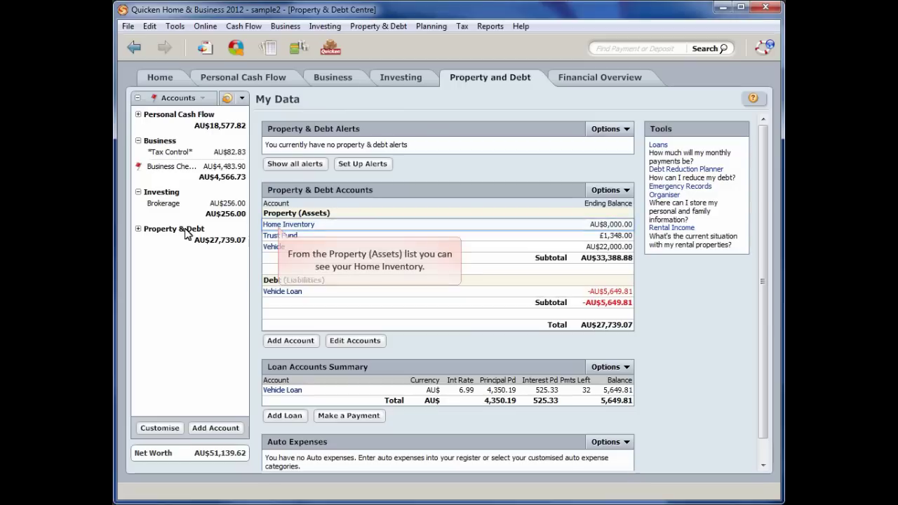